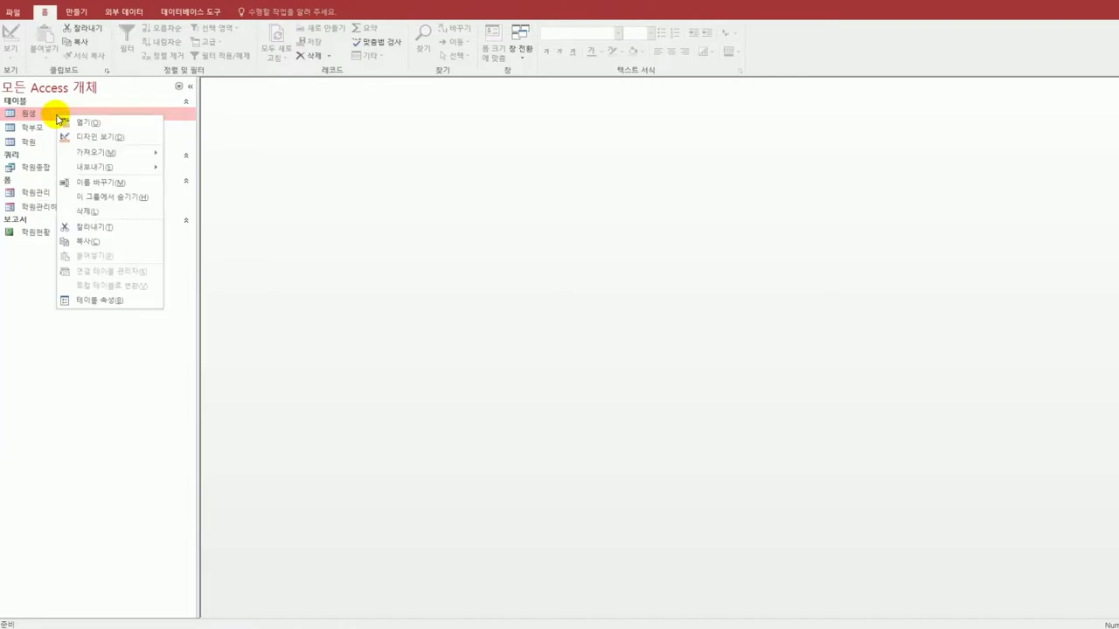
- Open the 원생 table in Design view, select the 번호 field and close the property sheet
left_click(103, 138)
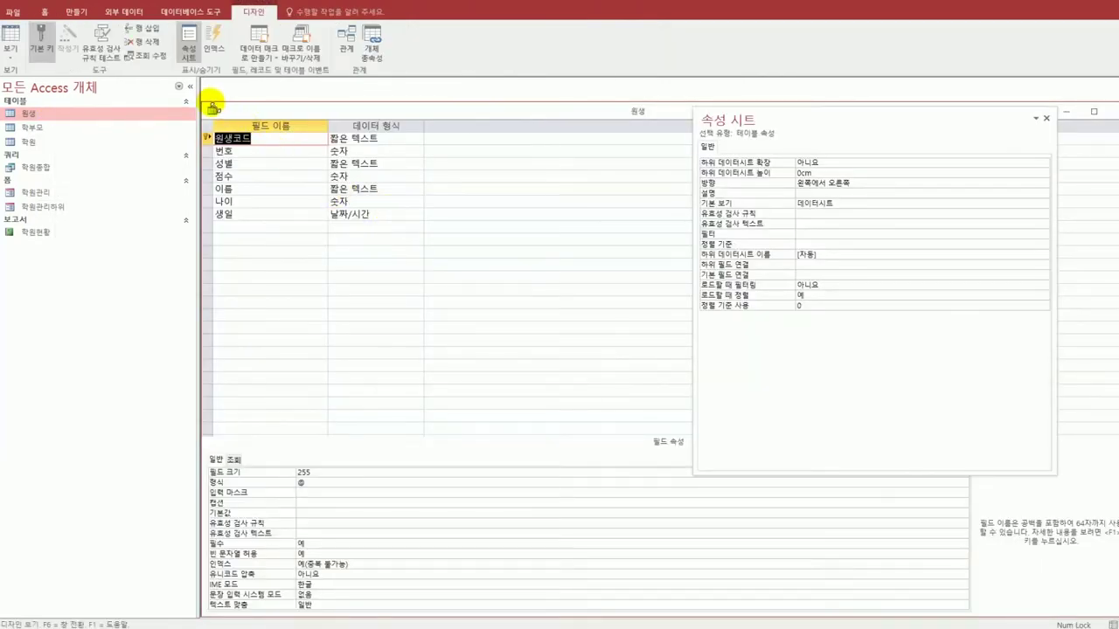
left_click_drag(213, 108, 262, 119)
left_click(264, 166)
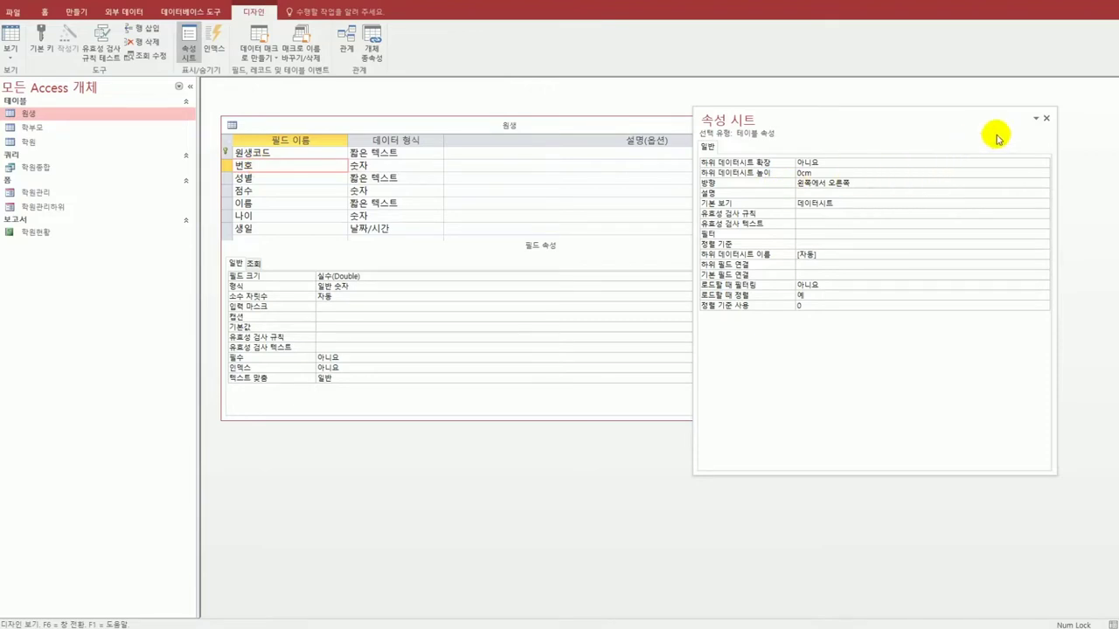
left_click(1045, 118)
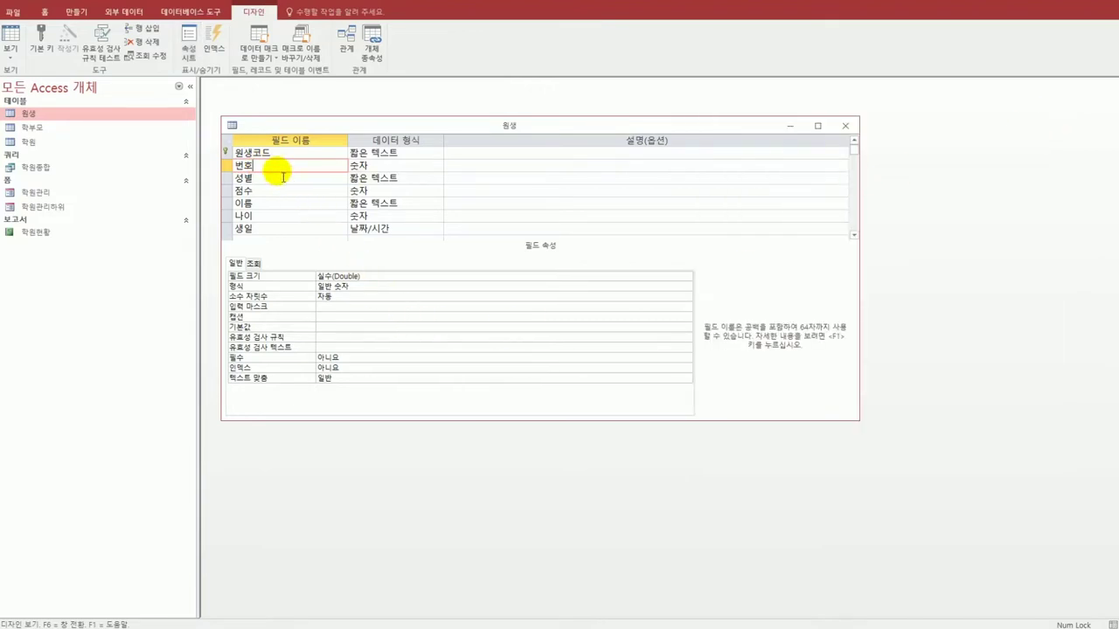
- Set the 번호 field's index to 예(중복 불가능)
left_click(337, 368)
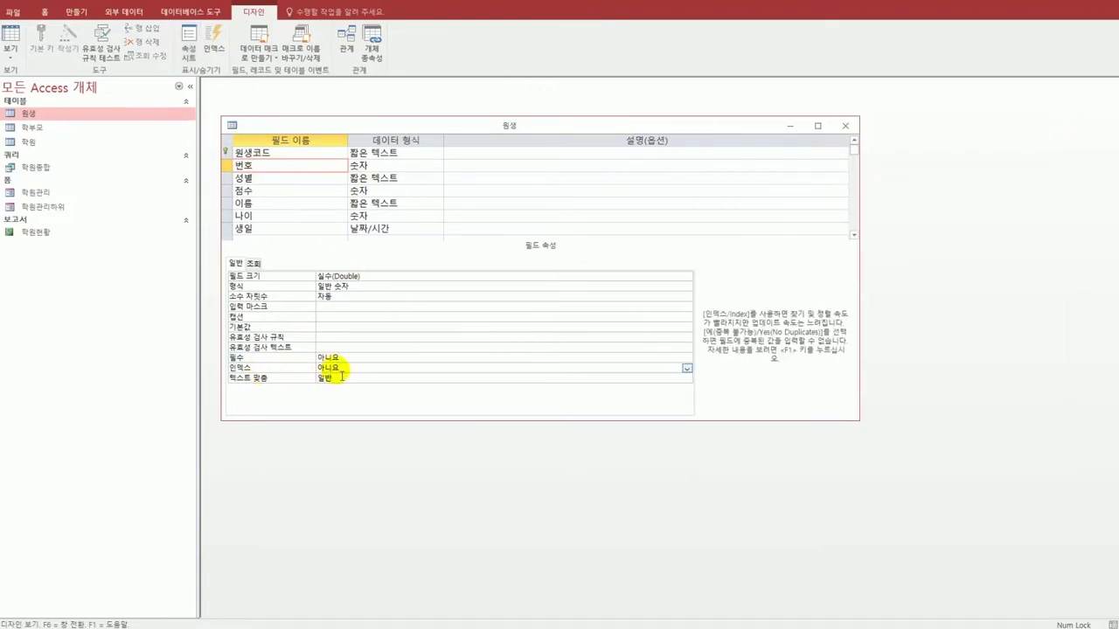
left_click(687, 368)
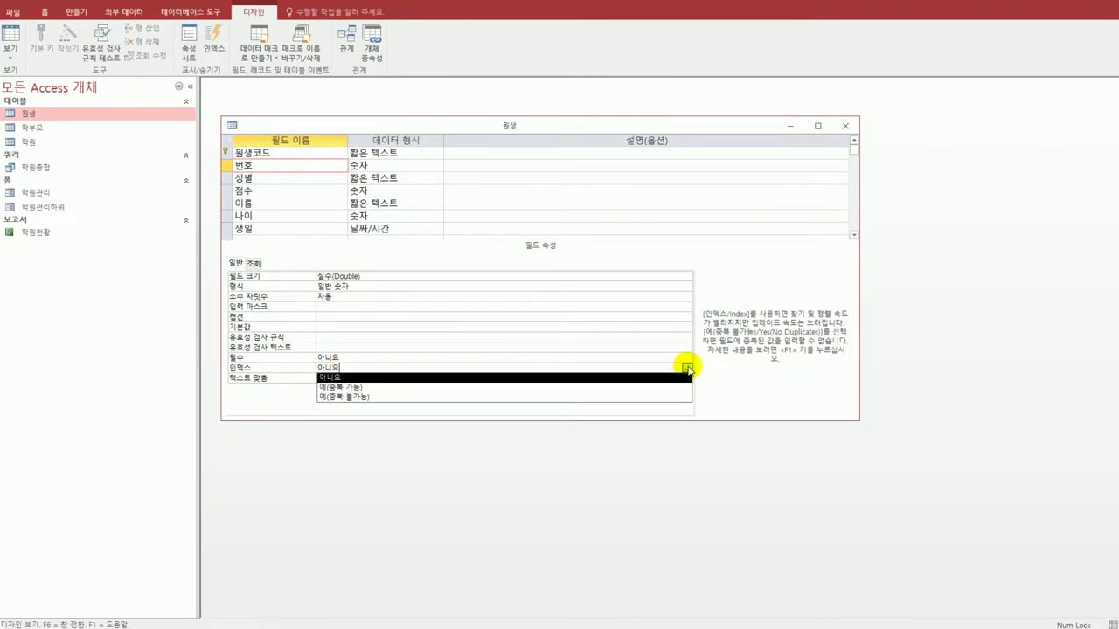
left_click(673, 395)
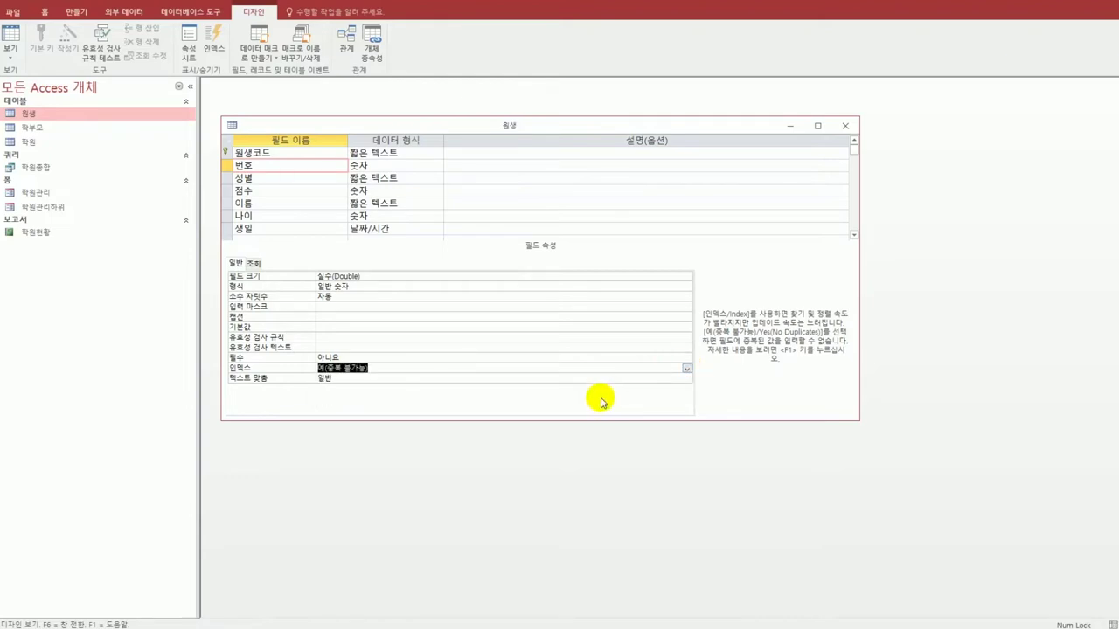
- Set the 원생코드 field's input mask to 00->LLL, with 0 as its literal-storage option
left_click(291, 157)
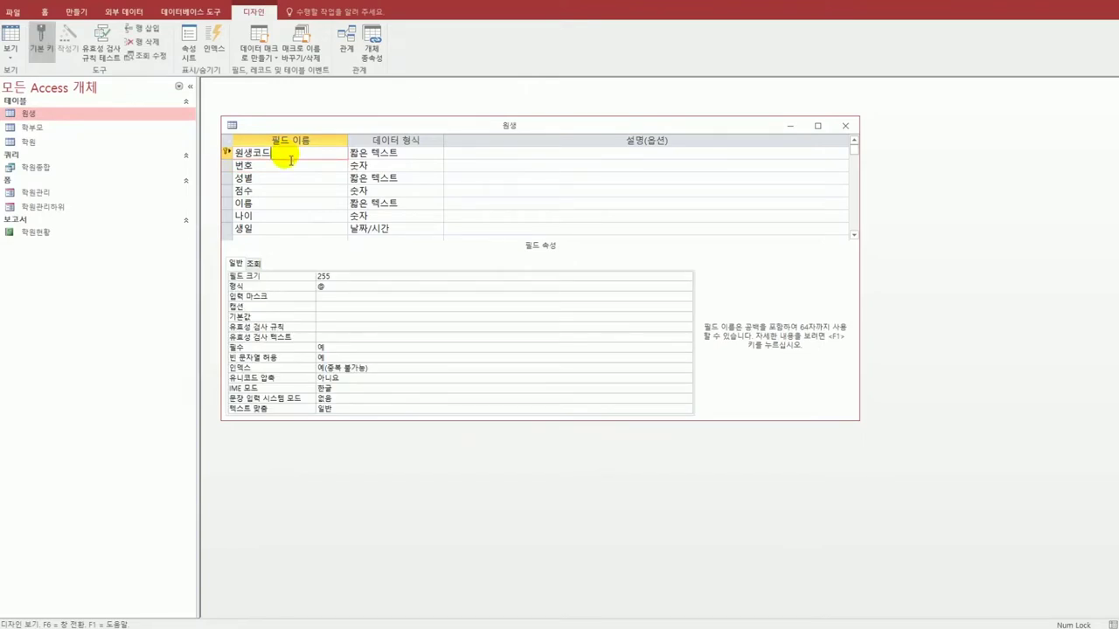
left_click(335, 298)
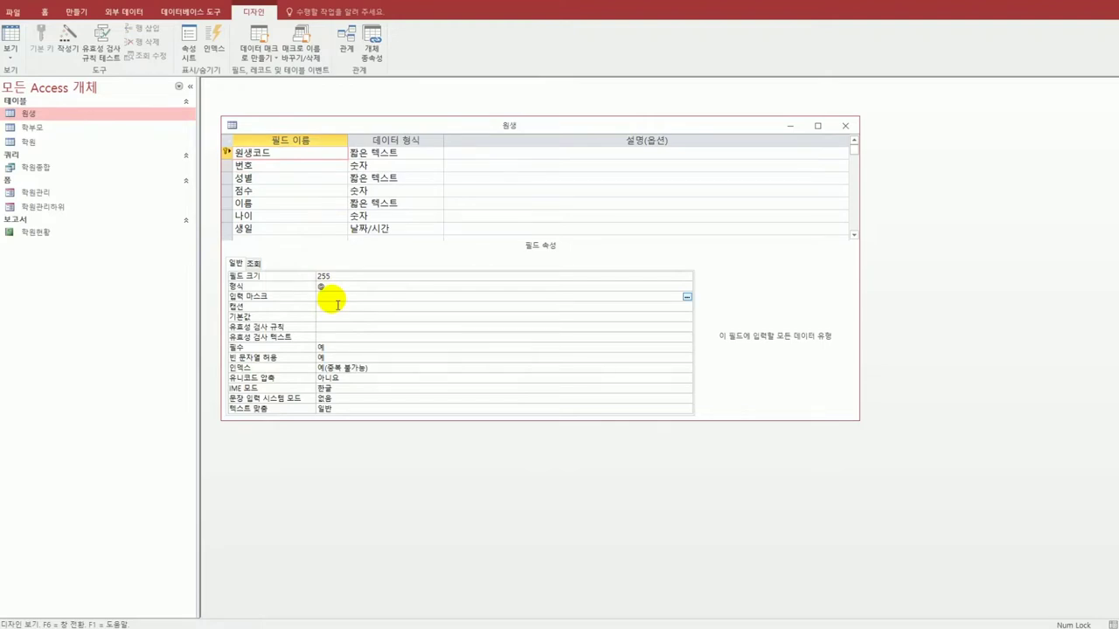
type("00")
type("->")
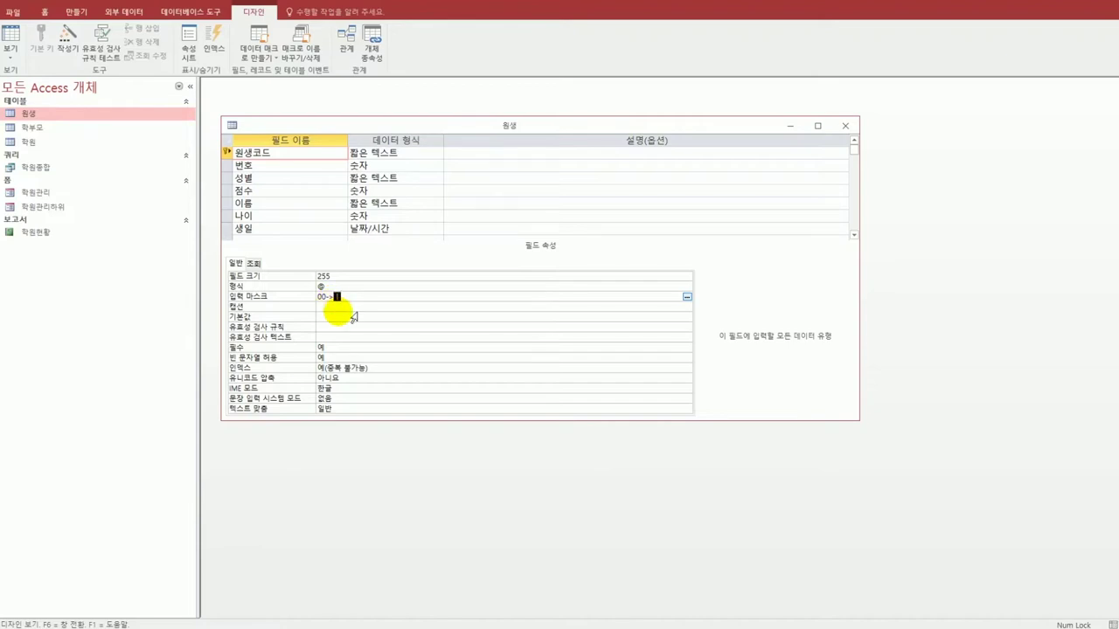
type("LLL")
type("0")
- Change the data type of the 성별 field to Yes/No
left_click(252, 181)
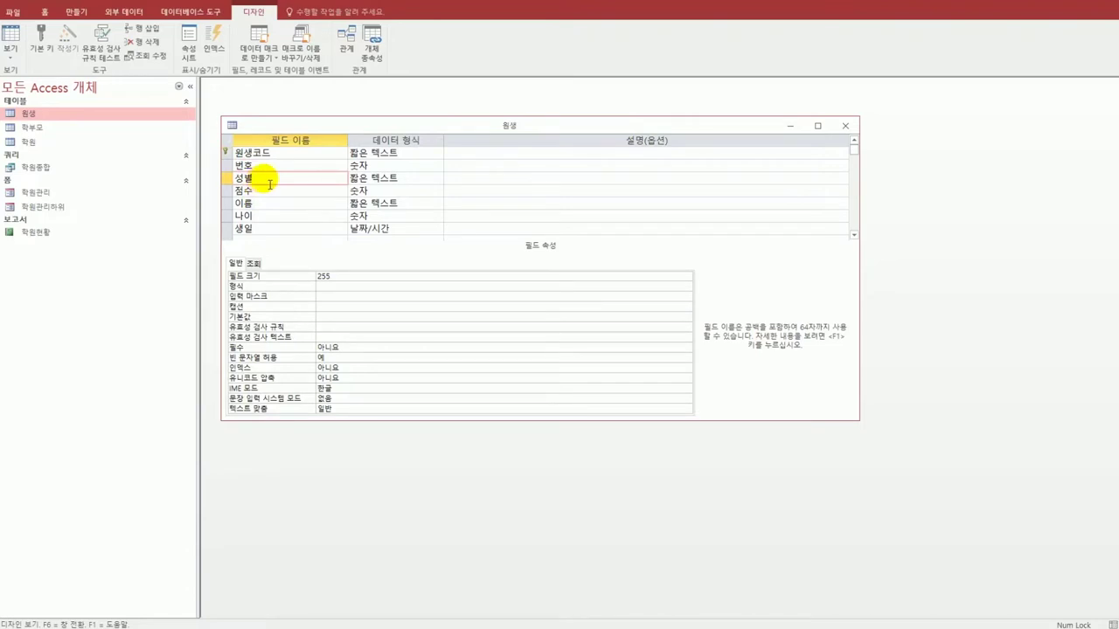
left_click(424, 179)
left_click(437, 180)
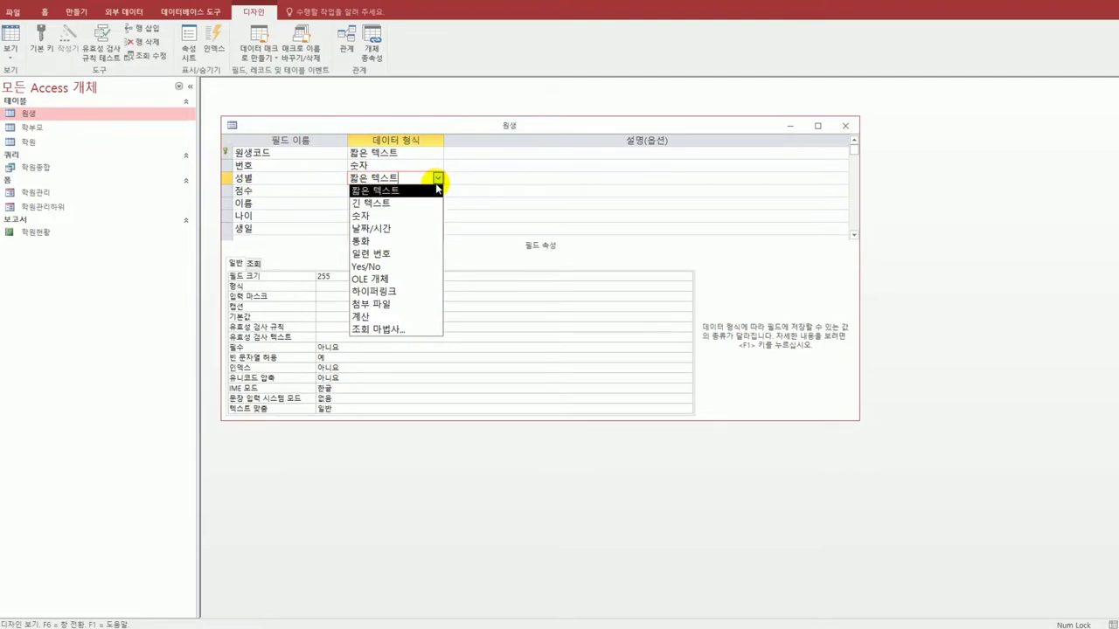
key("Escape")
left_click(410, 273)
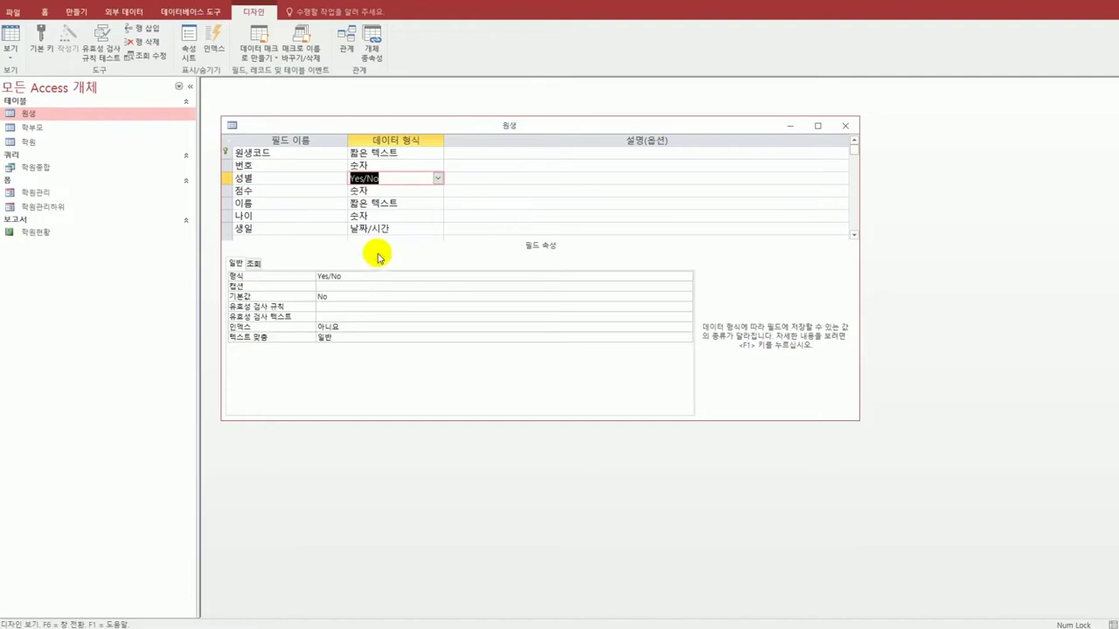
- Set the validation rule of the 점수 field to >=0 and <=100
left_click(302, 198)
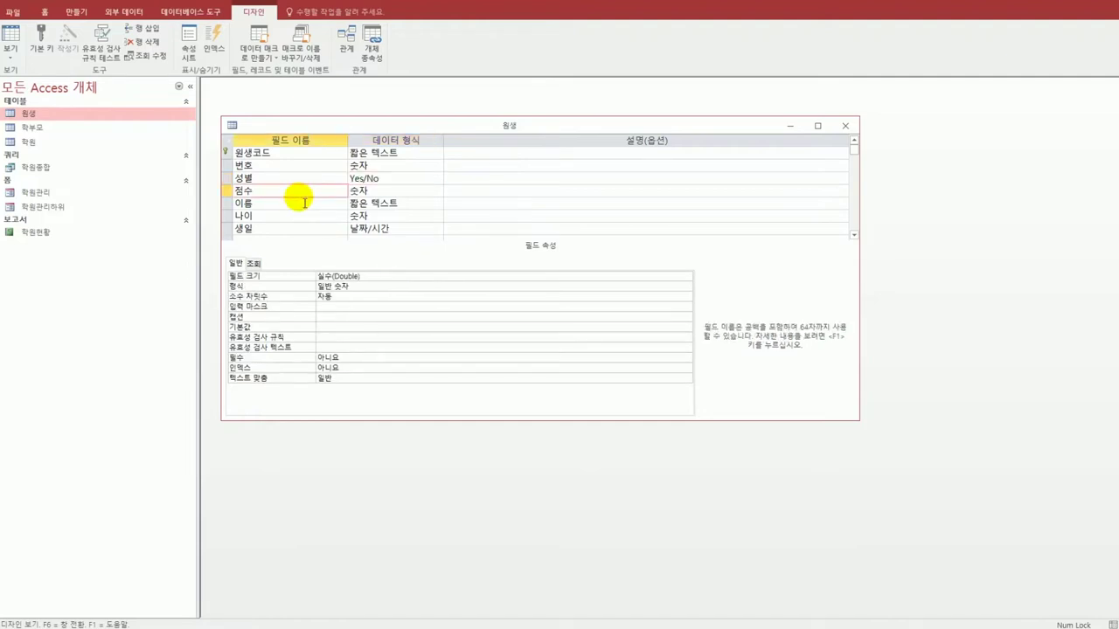
left_click(338, 337)
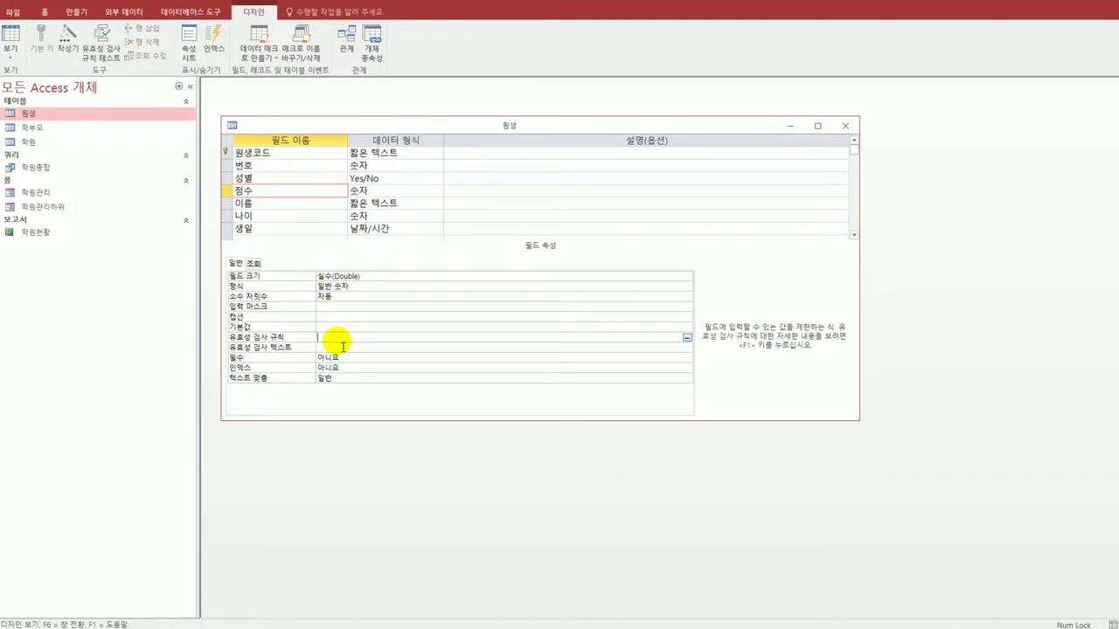
type(">=0 and <=100")
- Set the 이름 field's validation rule to InStr([이름]," ")=0 so that names cannot contain a space
left_click(278, 207)
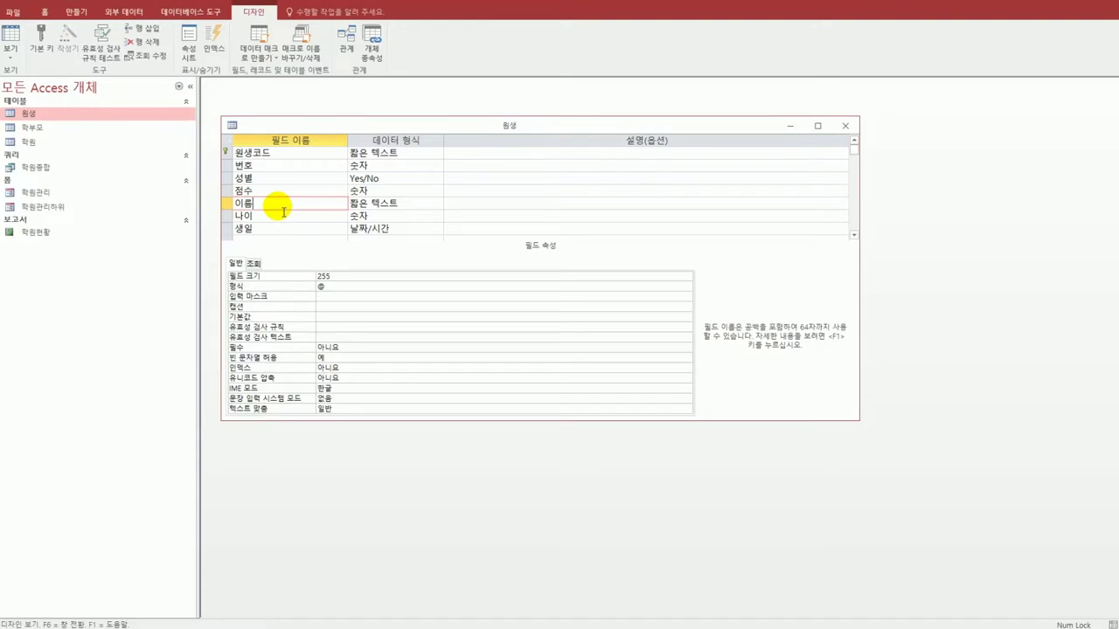
left_click(345, 327)
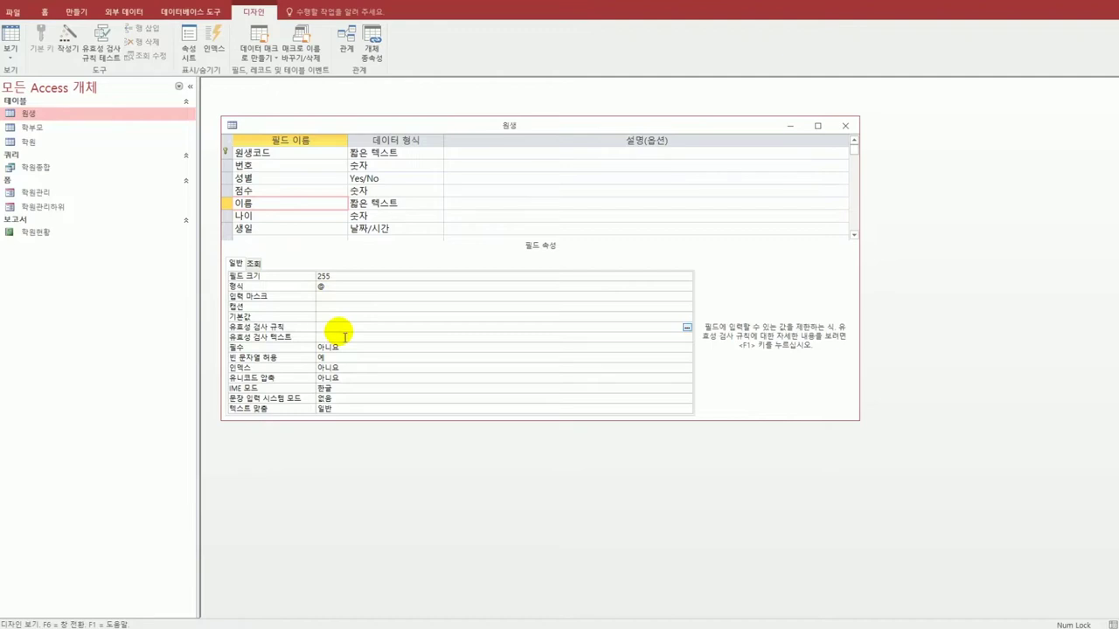
type("in")
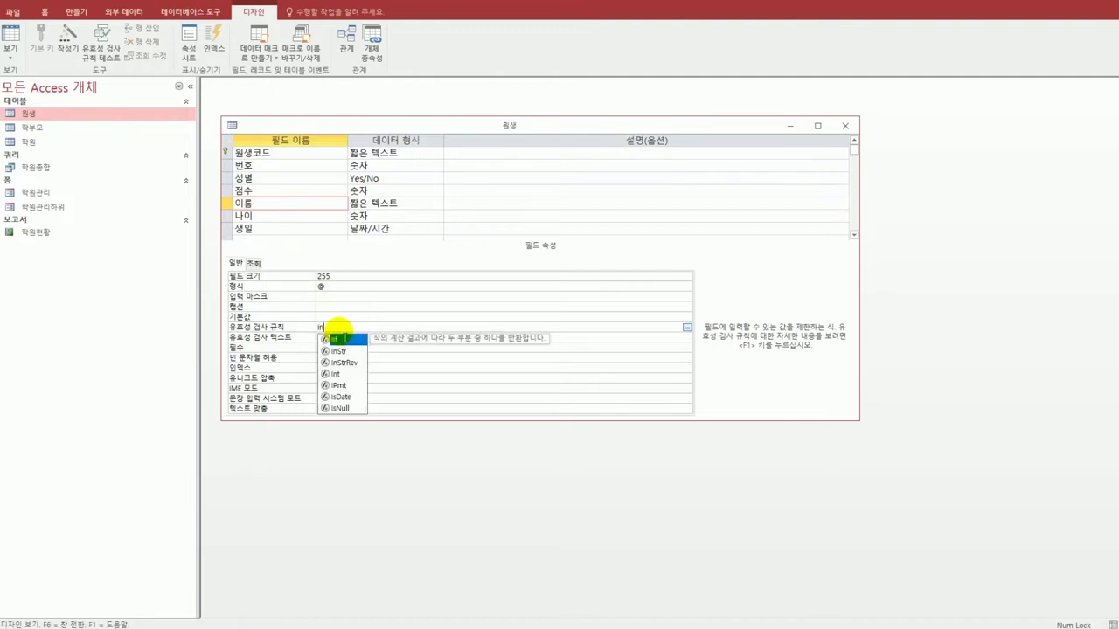
type("str")
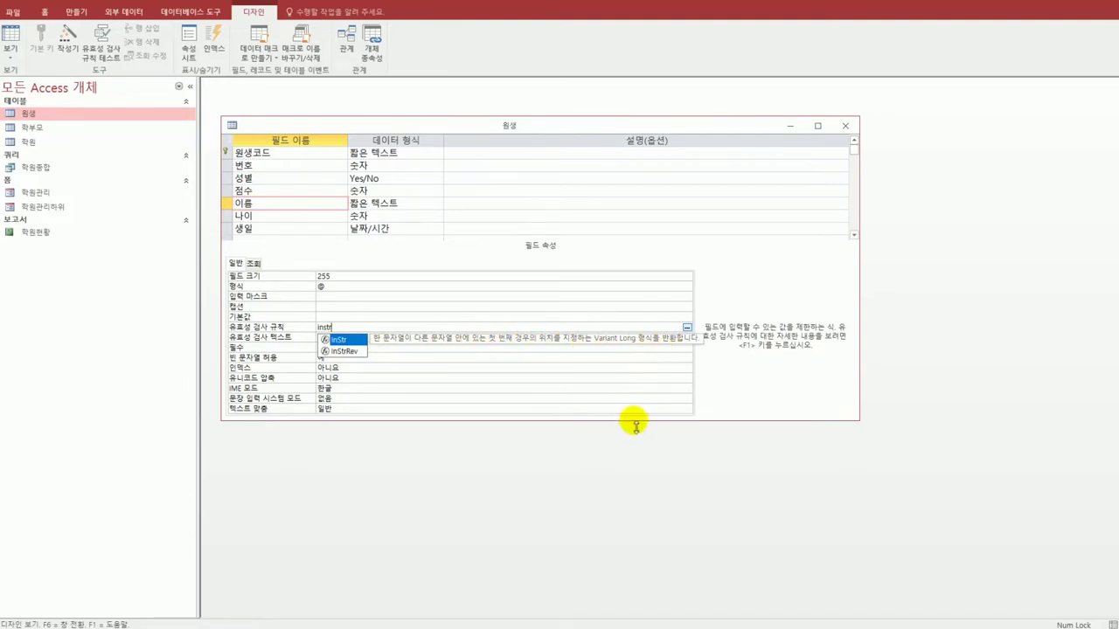
type("(")
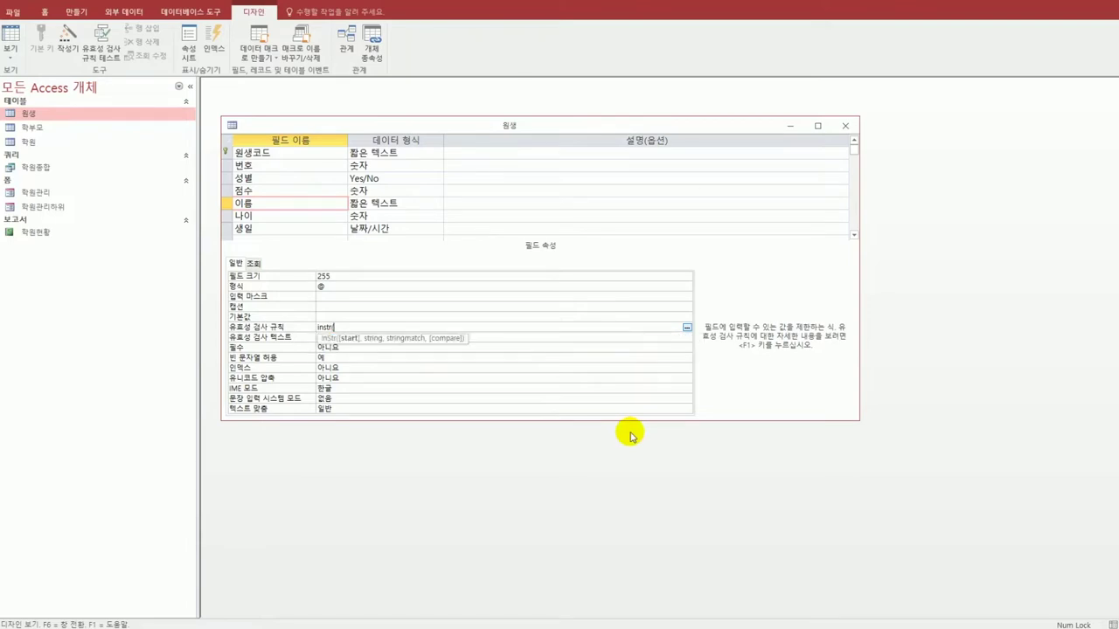
type("[이름]")
type(",")
type("\"\"")
type(",")
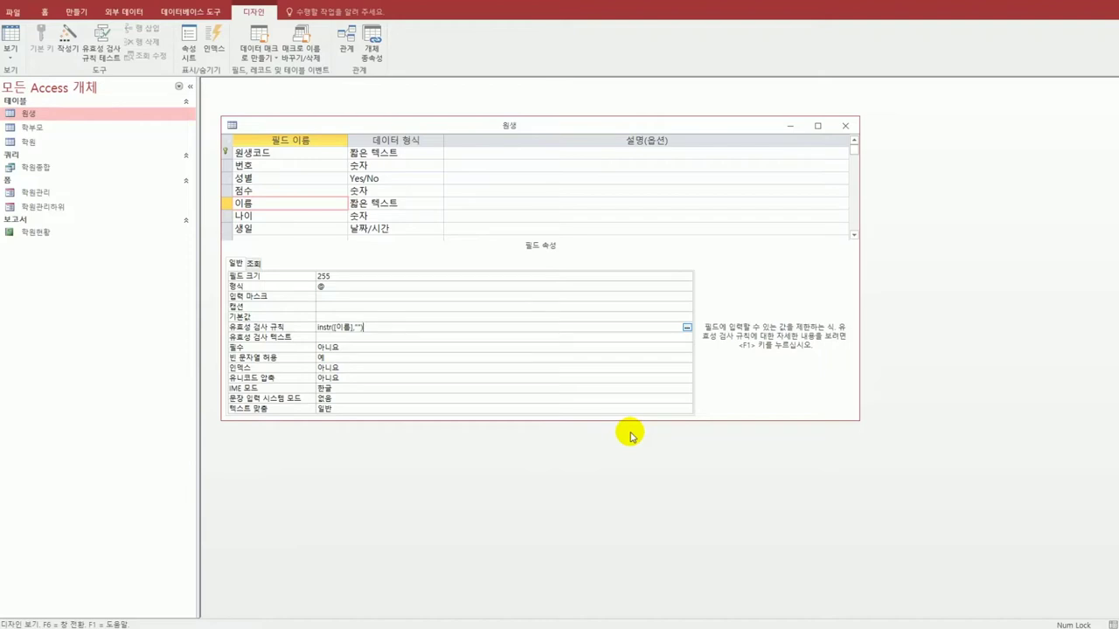
type("=0")
key("Return")
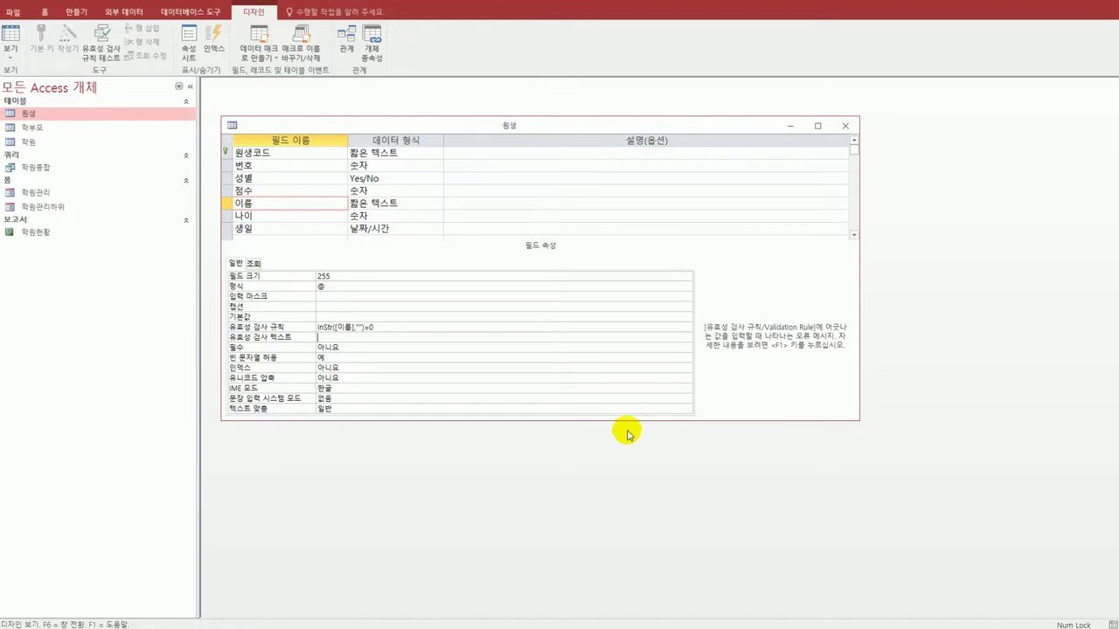
- Save the 원생 table design, accepting possible data loss and testing existing data against the new rules, and close the table
left_click(12, 4)
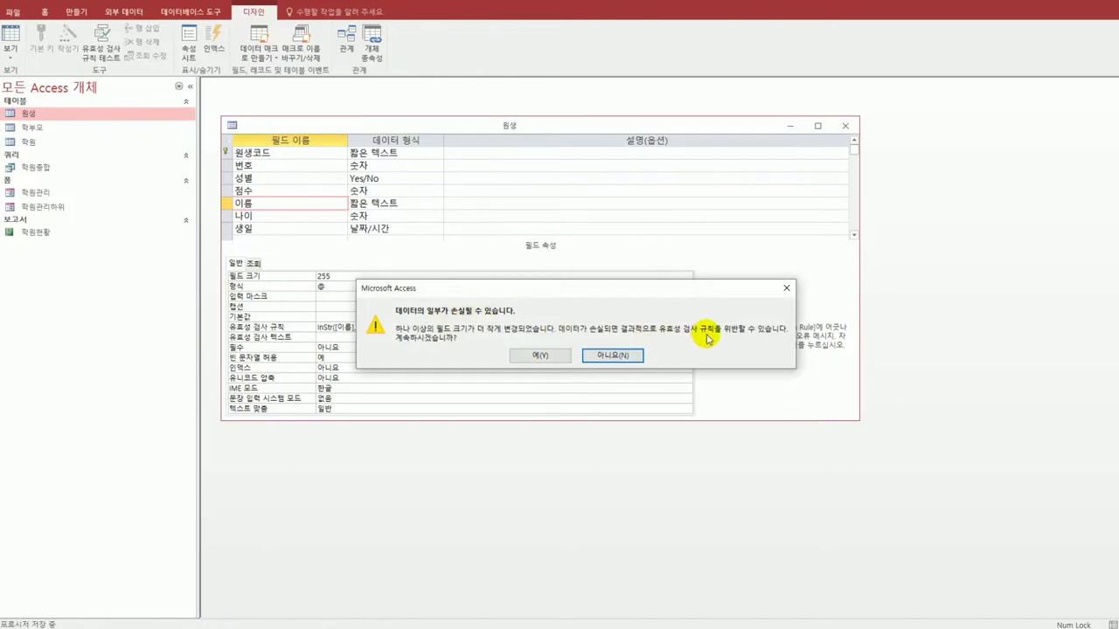
left_click(542, 355)
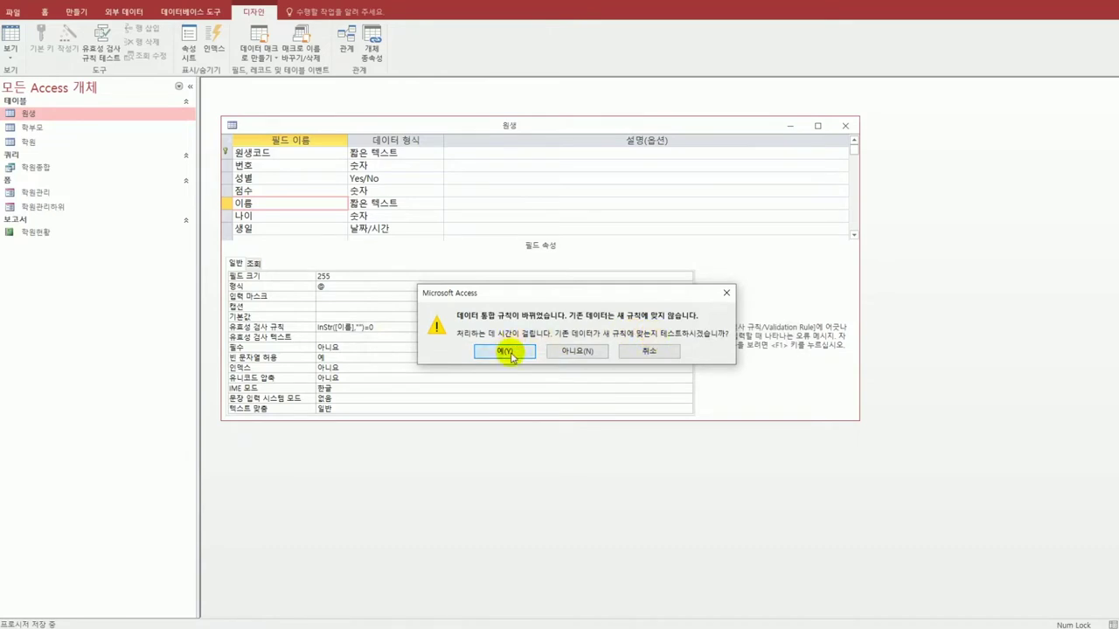
left_click(512, 354)
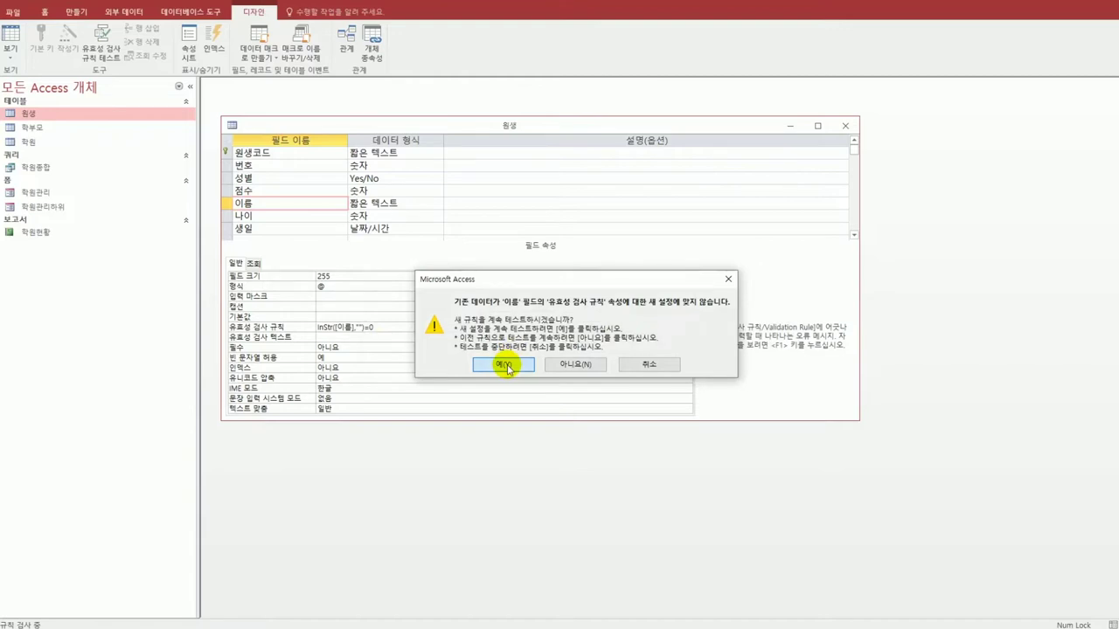
left_click(505, 366)
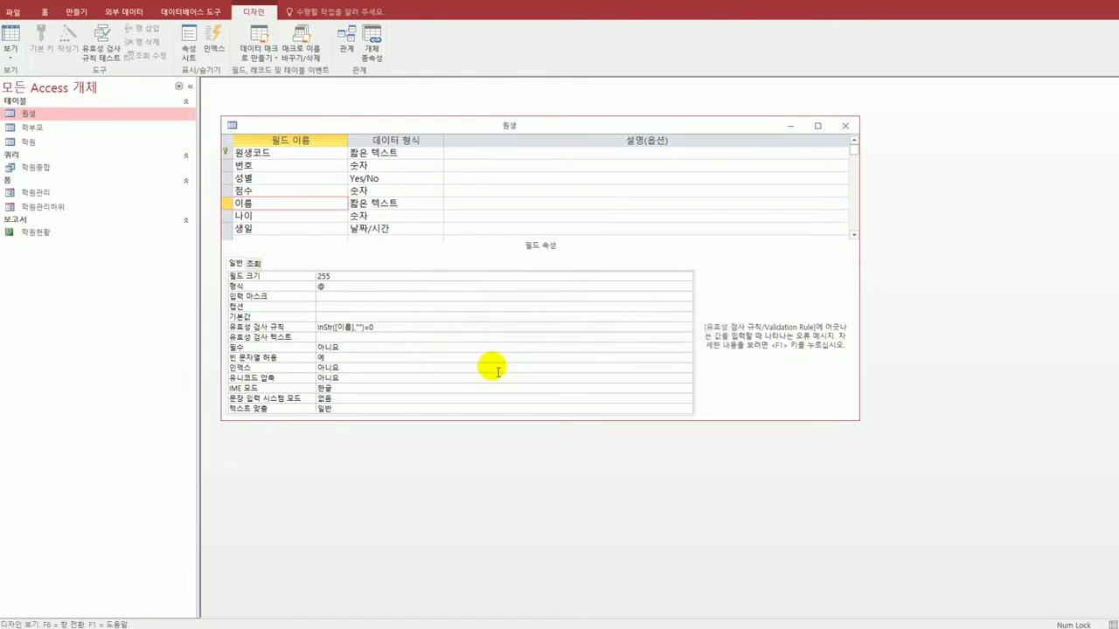
left_click(845, 125)
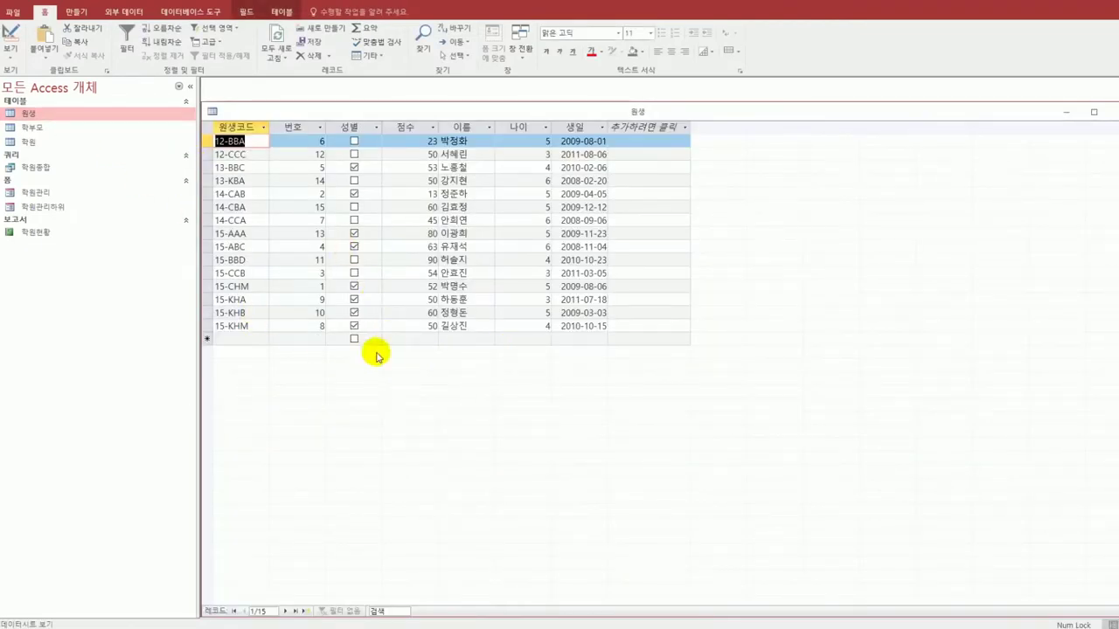
- Try to insert a space inside the name of record 15-KHM in the 원생 datasheet to test the validation rule
left_click(449, 338)
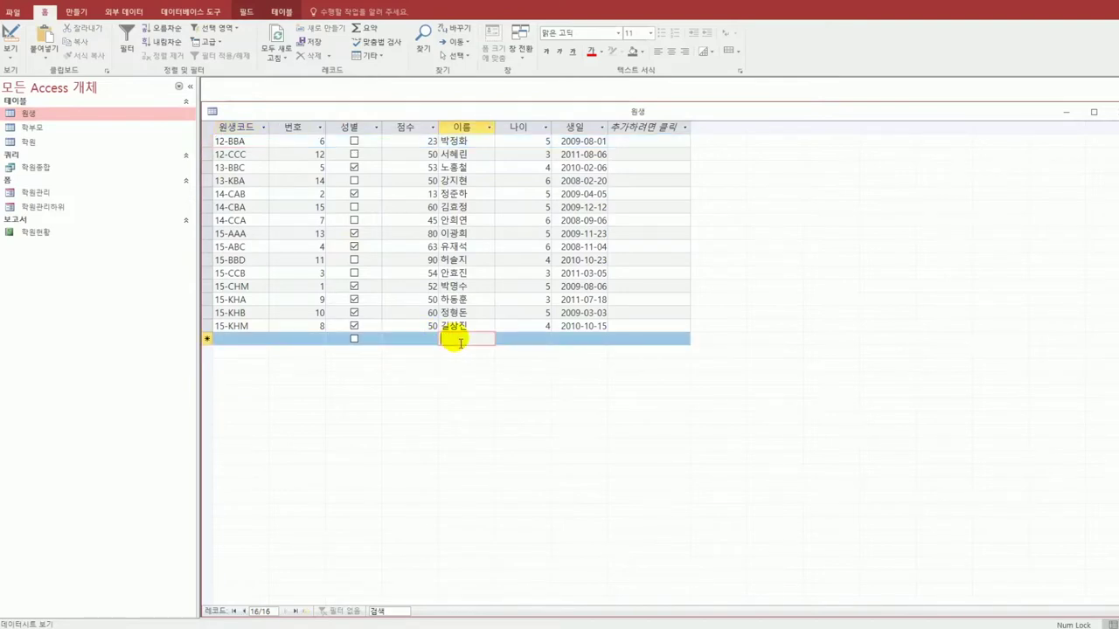
left_click(448, 326)
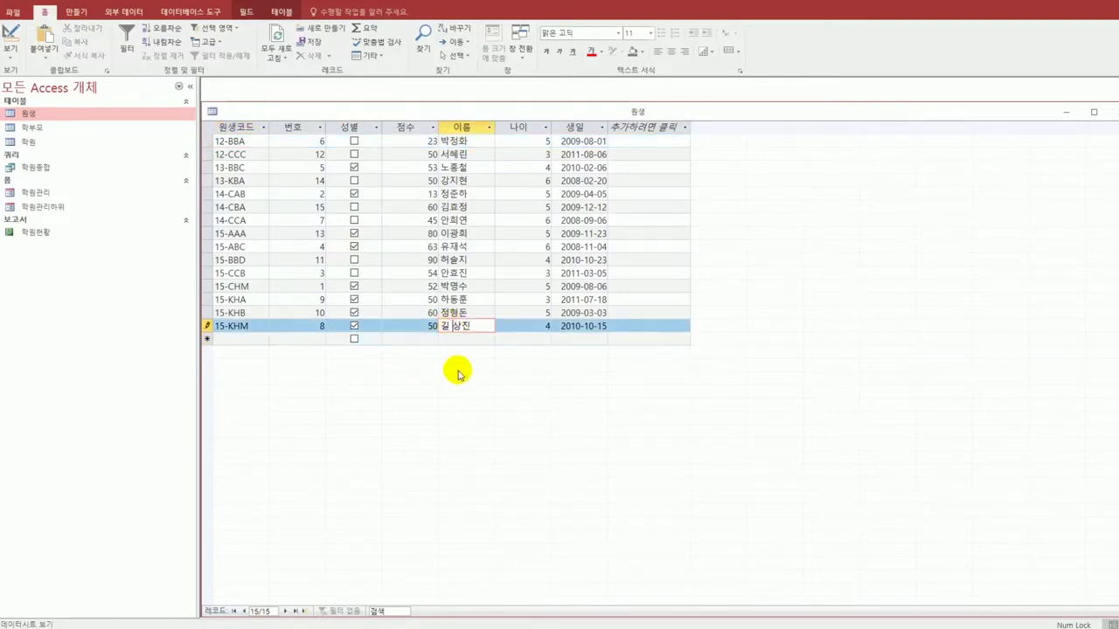
left_click(449, 340)
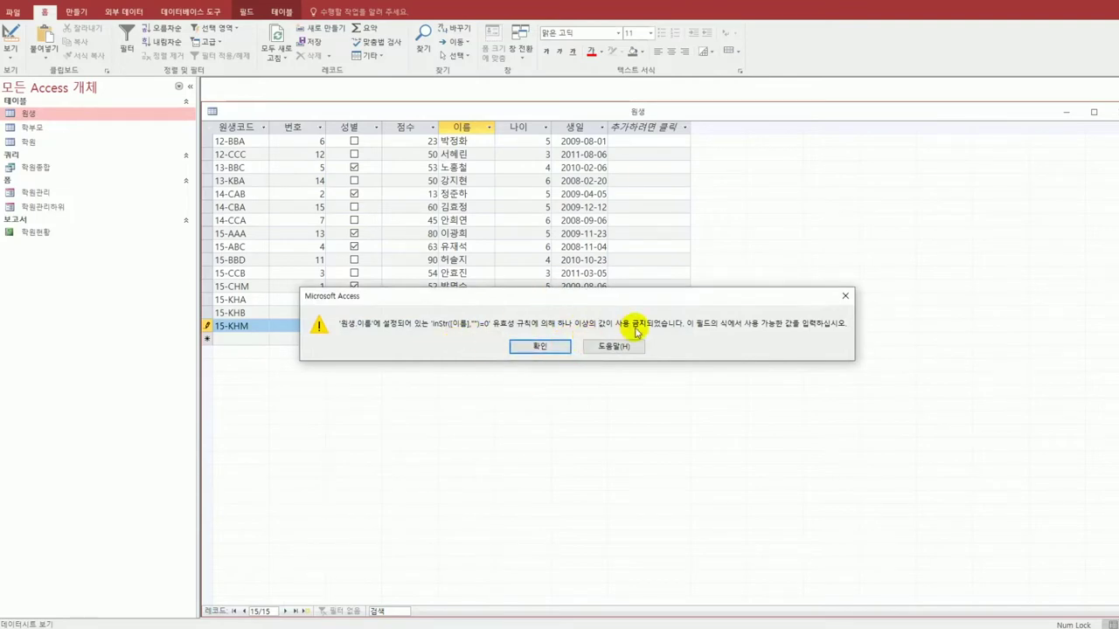
left_click(524, 346)
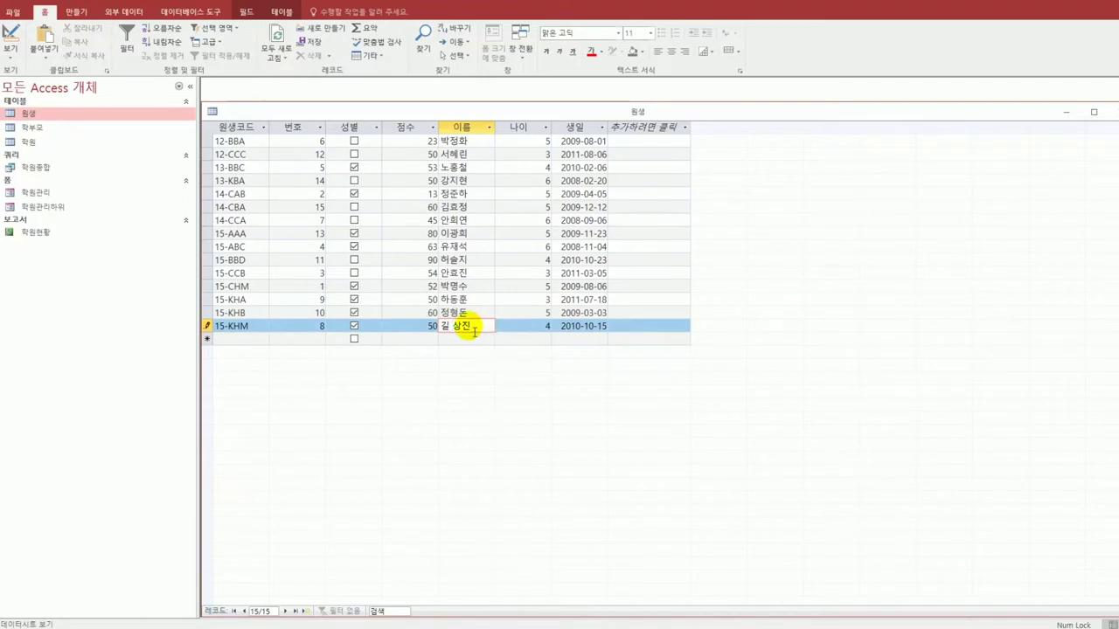
- Remove the space from the name in record 15-KHM and close the 원생 datasheet
key("BackSpace")
key("Down")
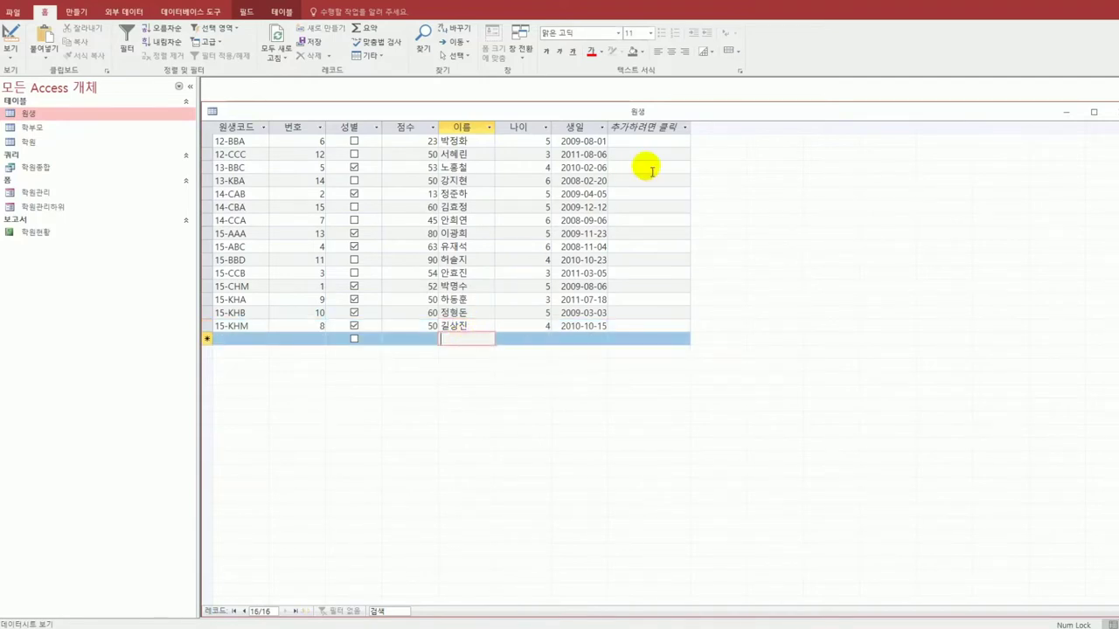
left_click(1111, 112)
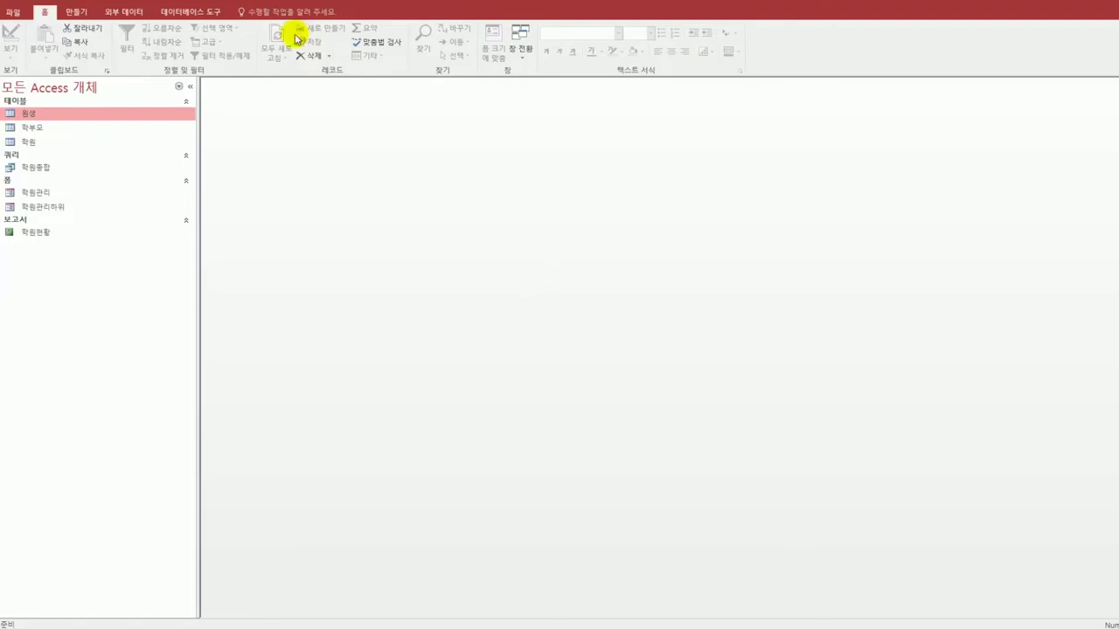
- Open the database relationships layout and add the 학원, 원생 and 학부모 tables to it
left_click(197, 12)
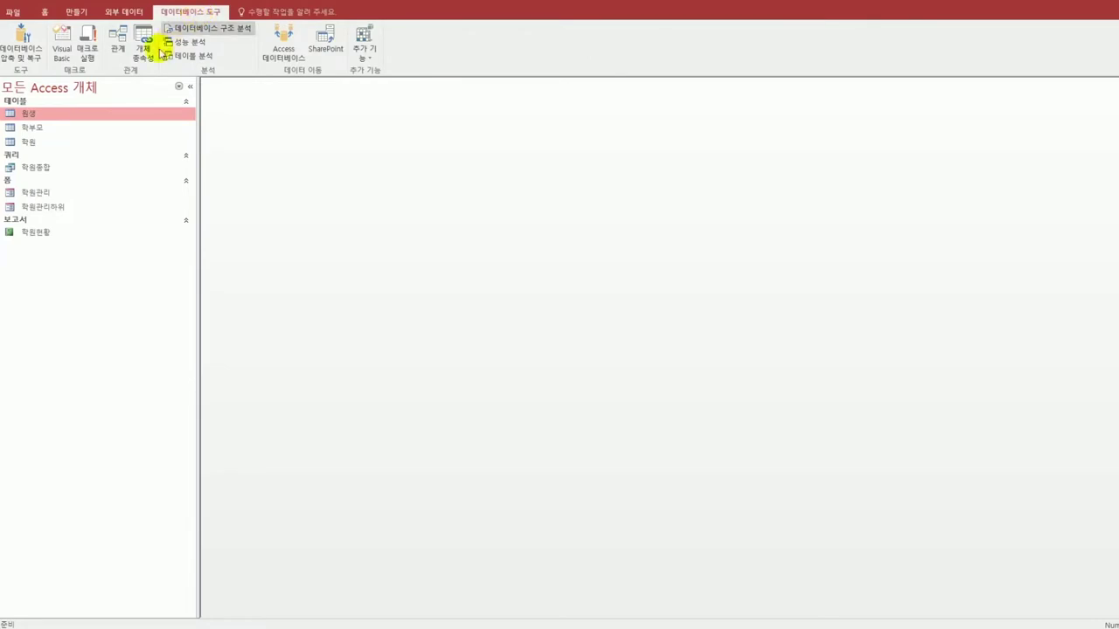
left_click(118, 44)
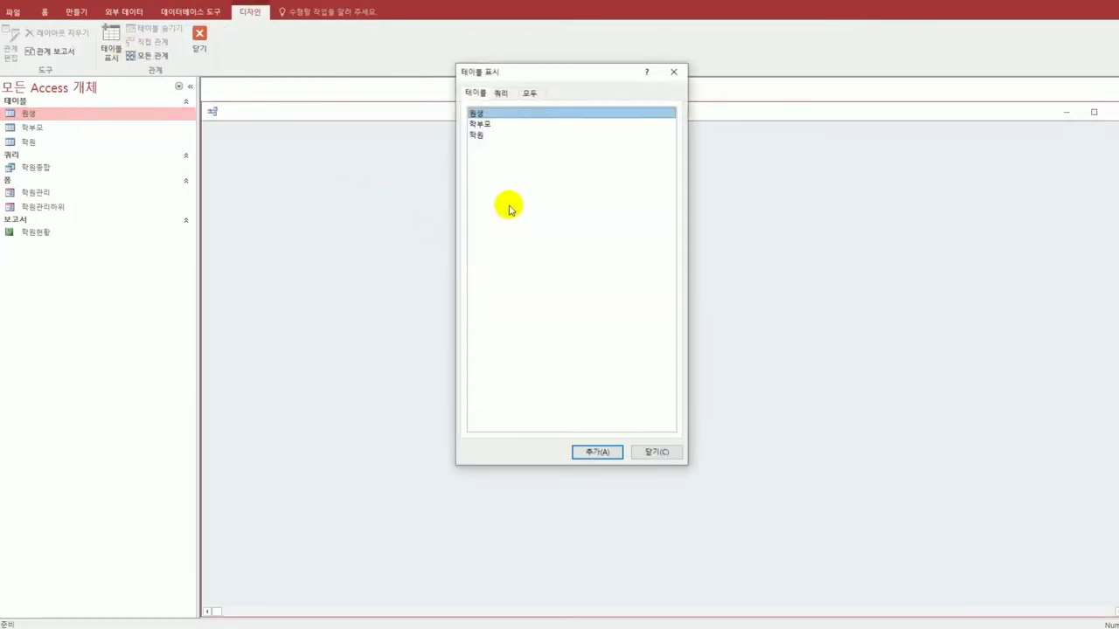
double_click(486, 136)
double_click(486, 114)
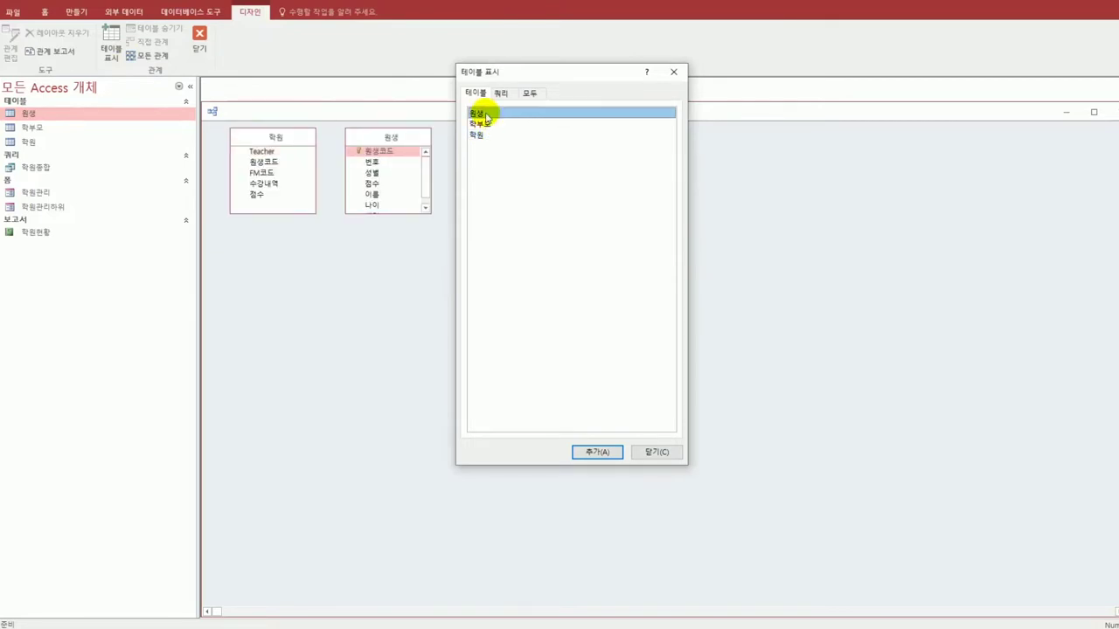
left_click(490, 124)
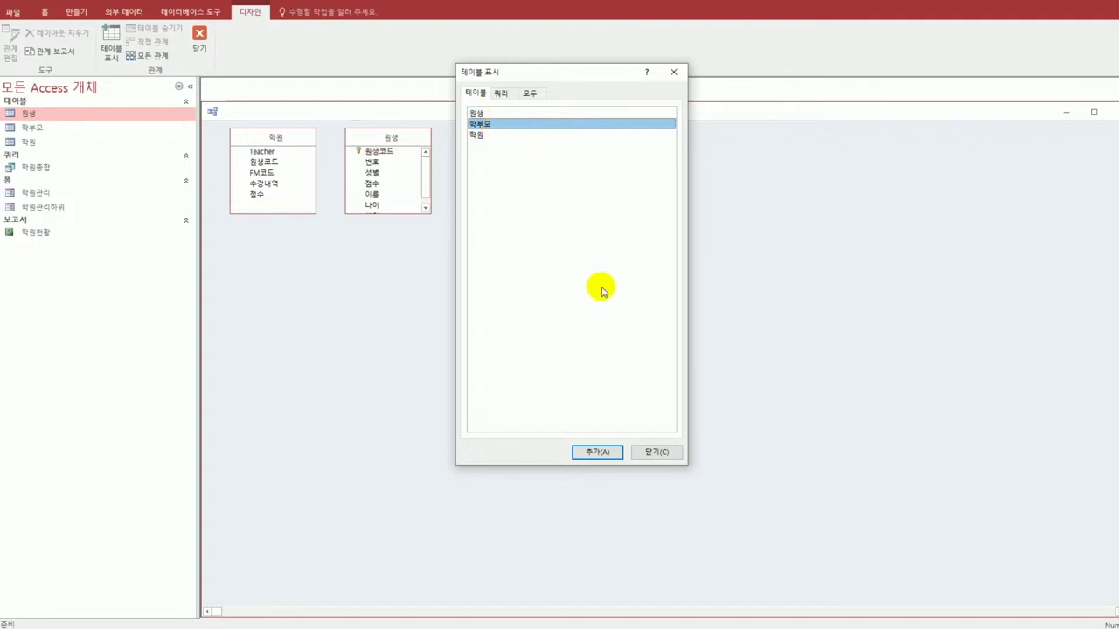
left_click(653, 451)
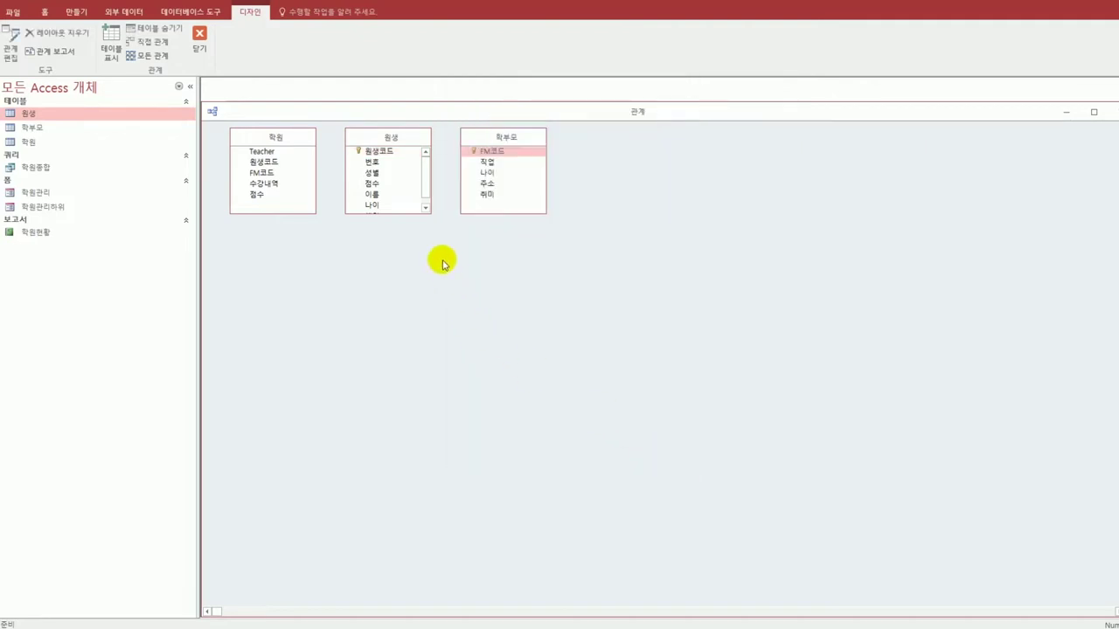
- Relate the 원생 table's 원생코드 field to 원생코드 in the 학원 table, enforcing referential integrity (항상 참조 무결성 유지)
left_click_drag(400, 218, 395, 246)
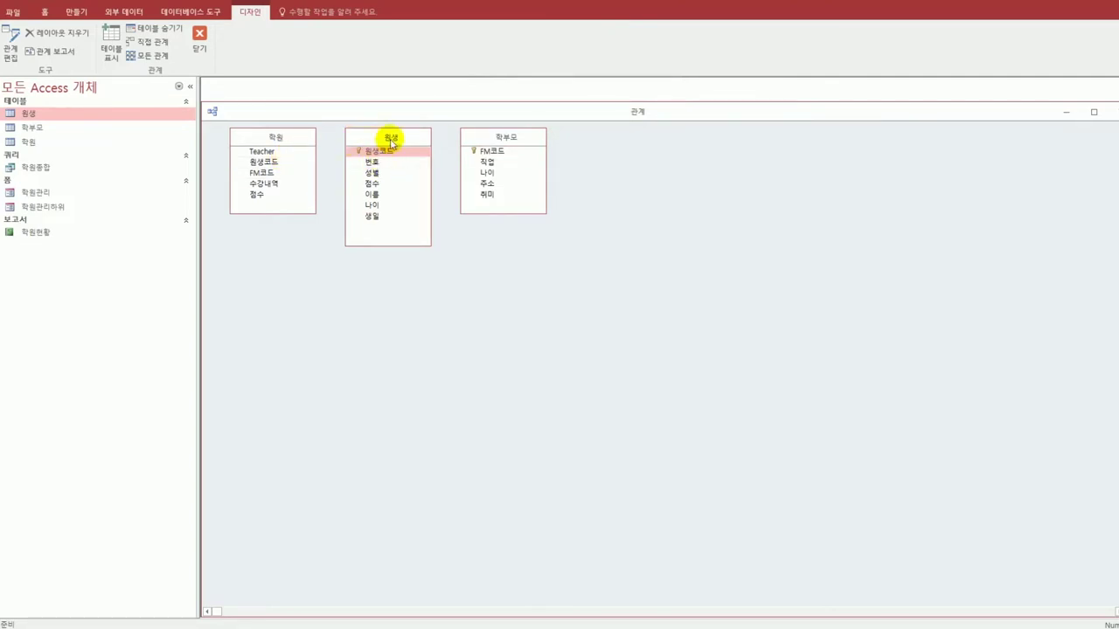
left_click_drag(402, 141, 276, 165)
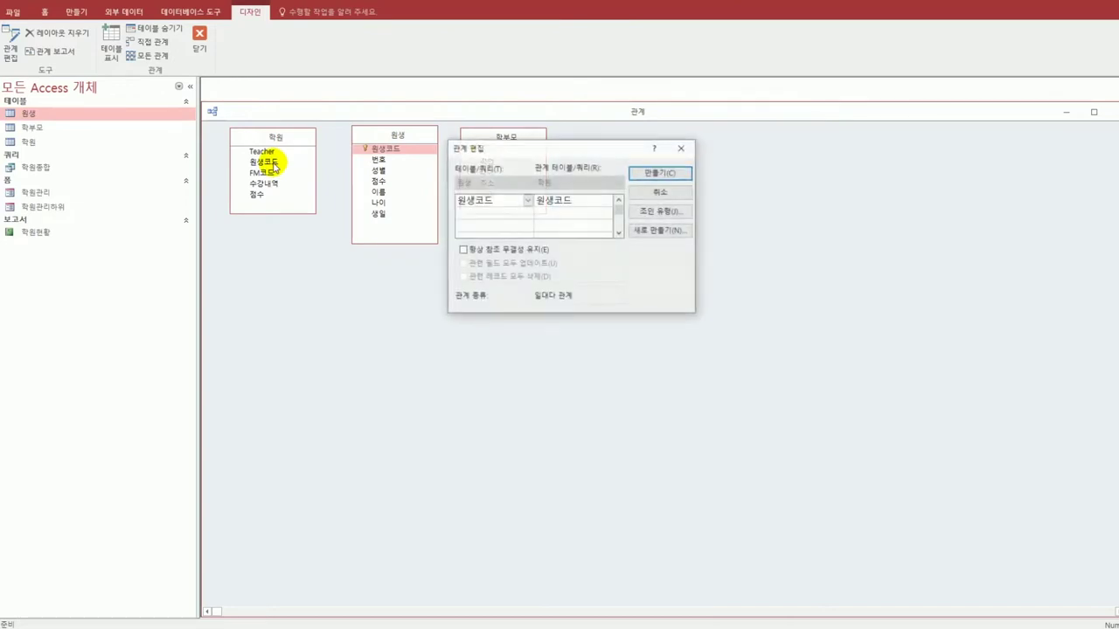
left_click_drag(515, 153, 411, 252)
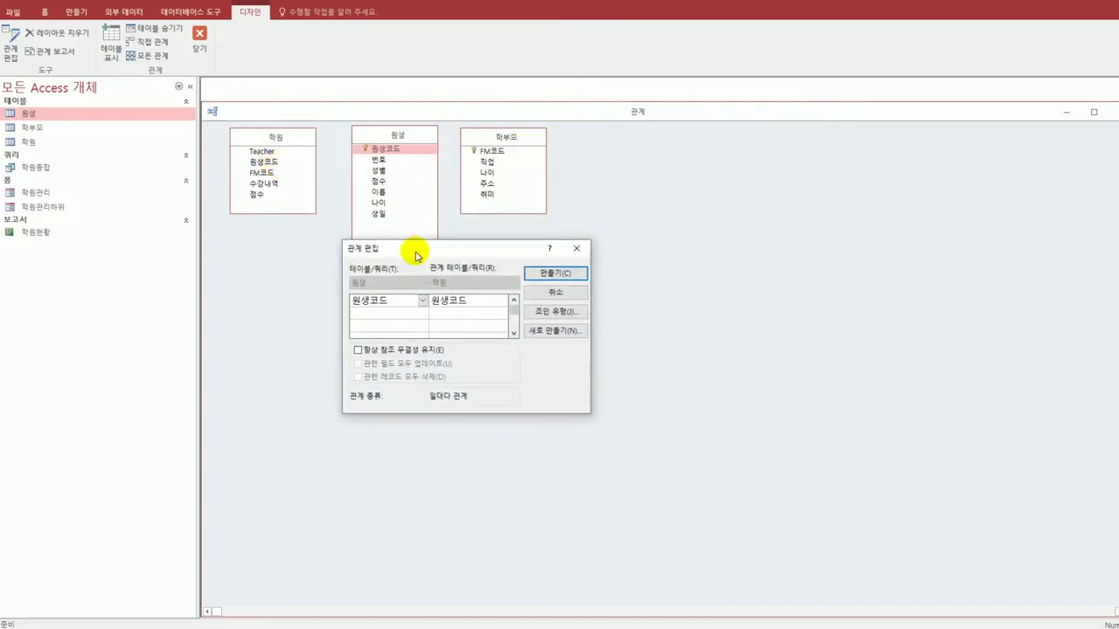
left_click(405, 353)
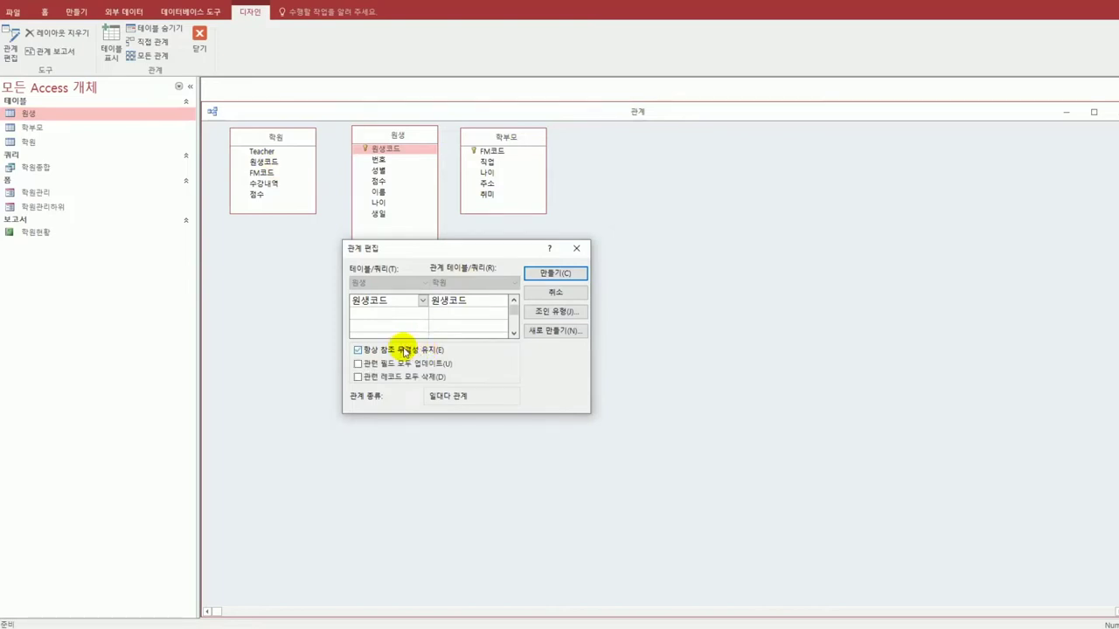